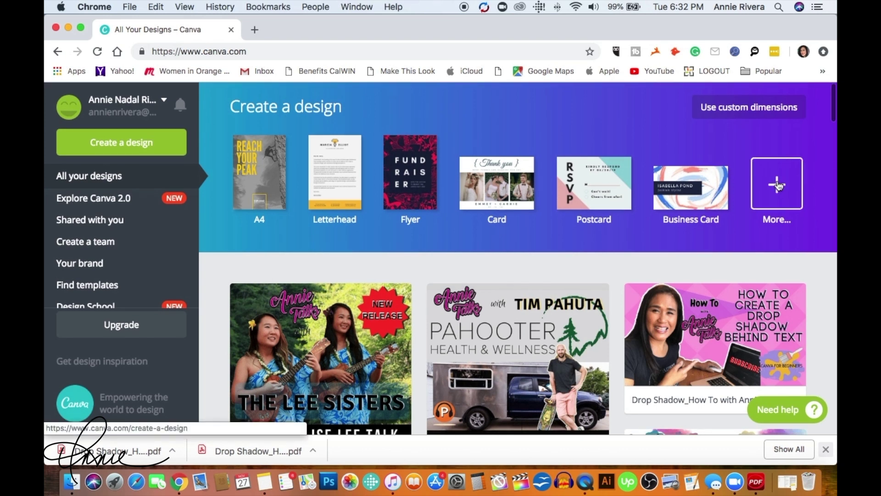
# Step: Start a new blank Social Media design from the full list of design types
pyautogui.click(778, 185)
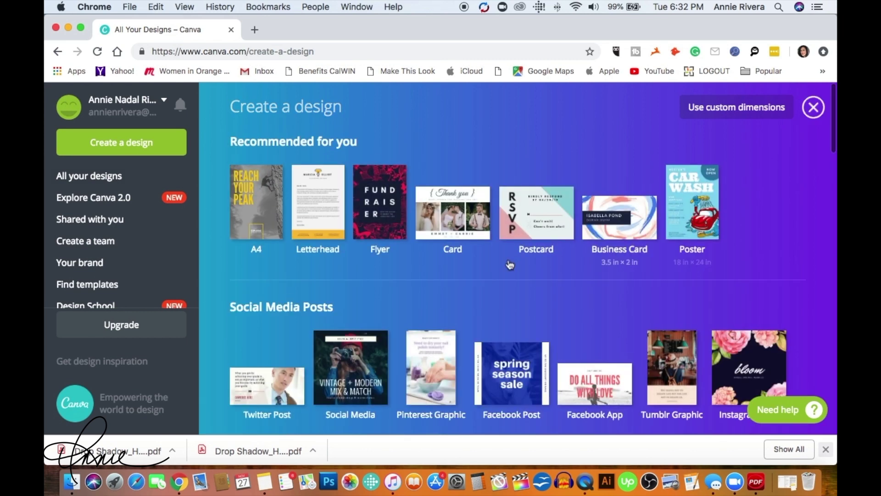
pyautogui.scroll(-5, 509, 265)
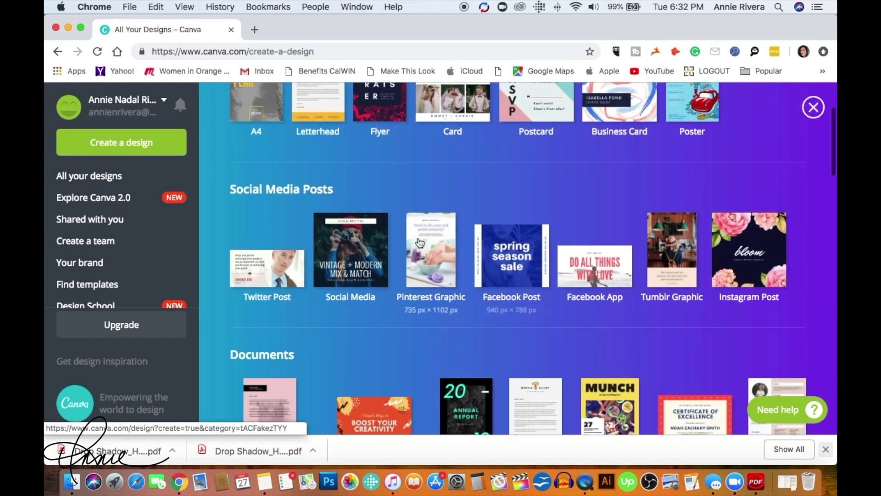
pyautogui.click(350, 248)
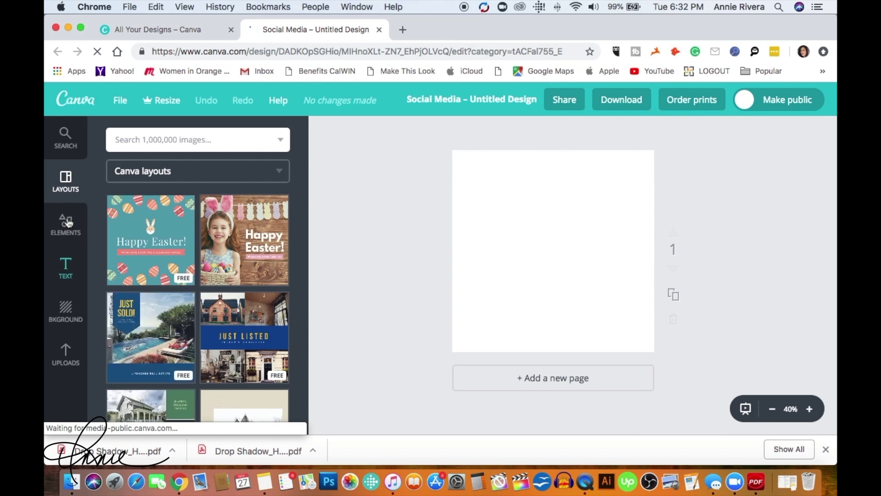
# Step: Add the tablet-style frame from Elements > Frames to the centre of the page
pyautogui.click(67, 222)
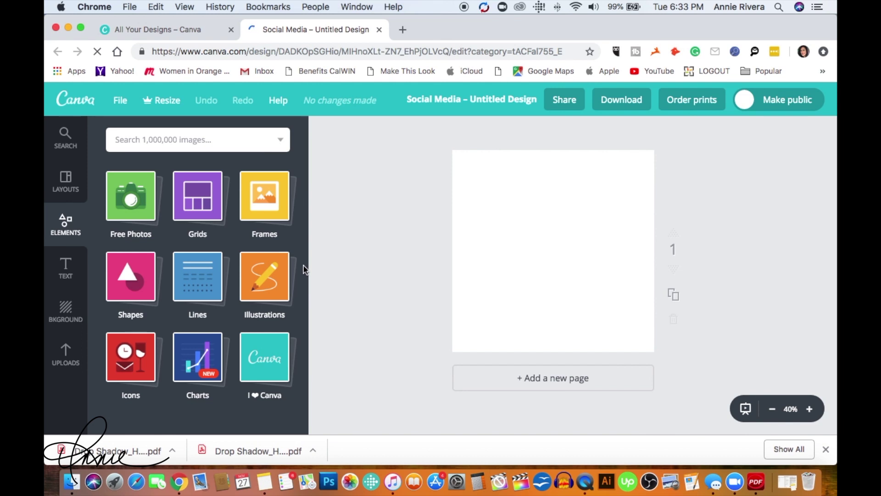
pyautogui.click(267, 209)
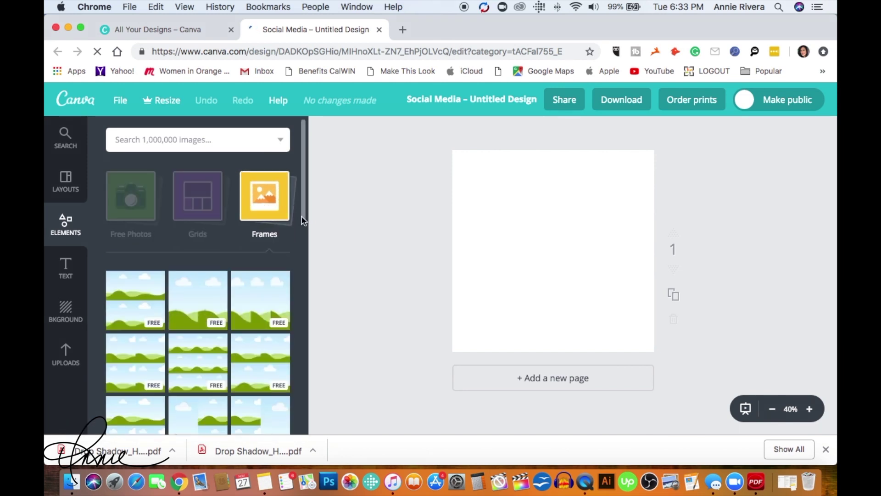
pyautogui.moveTo(304, 217); pyautogui.dragTo(306, 336)
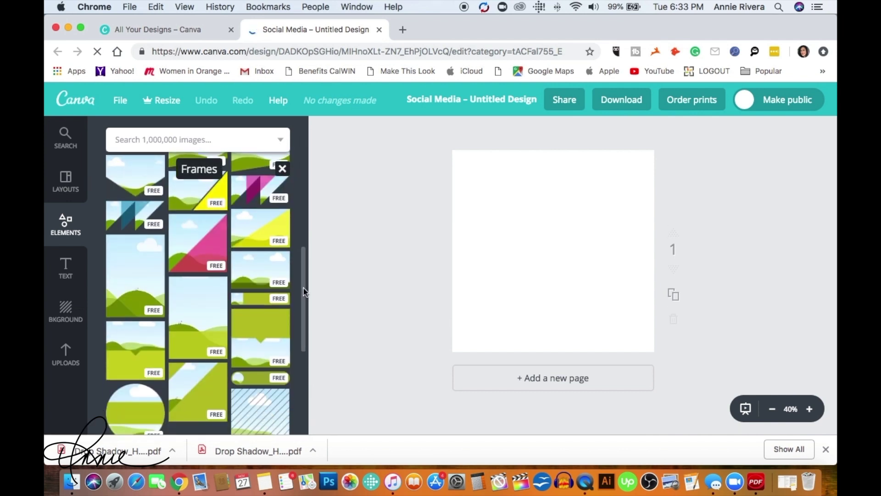
pyautogui.moveTo(304, 250); pyautogui.dragTo(303, 362)
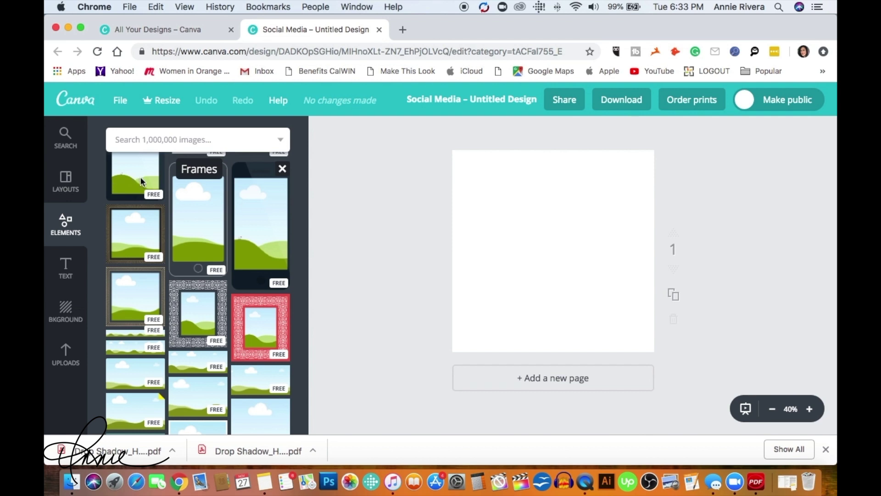
pyautogui.scroll(1, 141, 194)
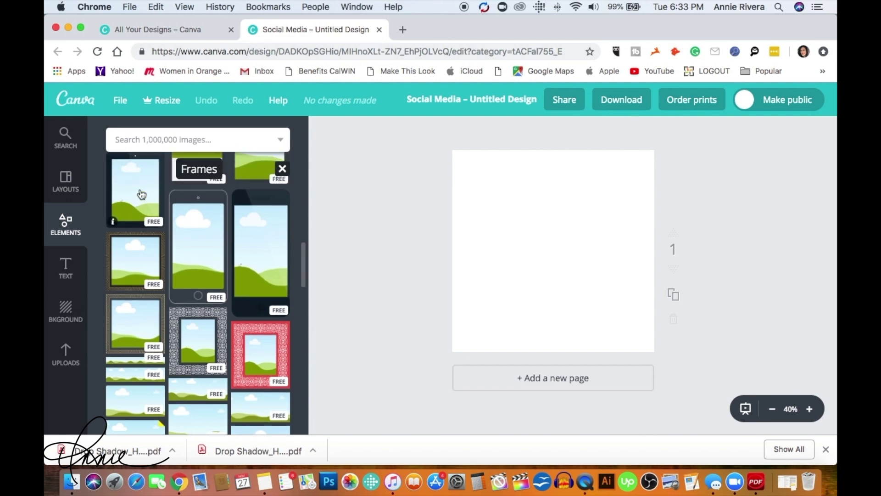
pyautogui.click(135, 191)
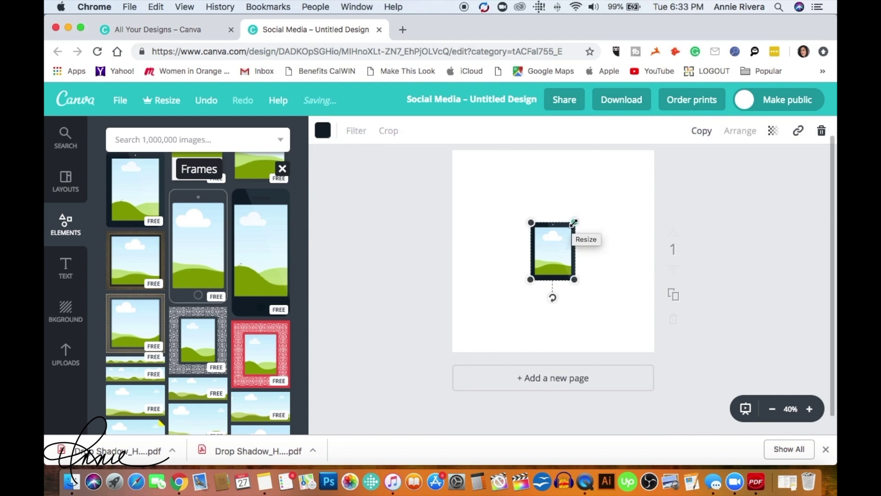
# Step: Enlarge the tablet frame to about 505 × 659 and nudge it slightly down
pyautogui.moveTo(574, 222); pyautogui.dragTo(611, 193)
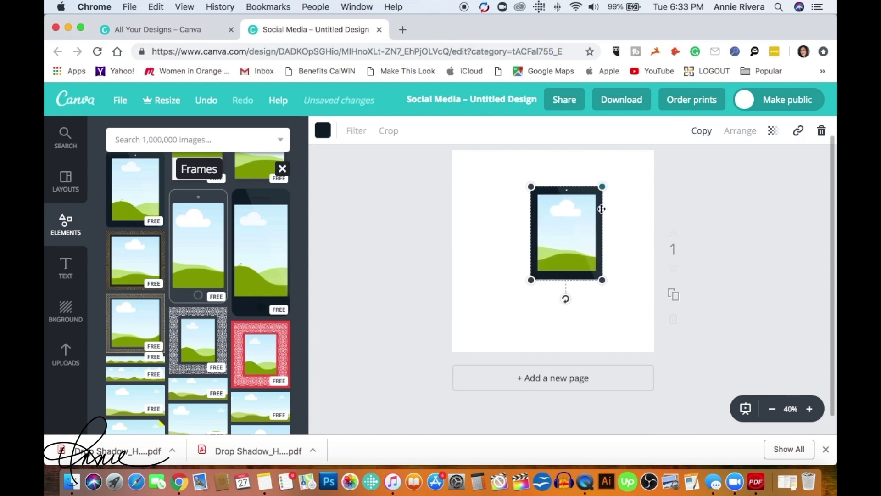
pyautogui.moveTo(527, 285); pyautogui.dragTo(504, 316)
pyautogui.moveTo(597, 188); pyautogui.dragTo(622, 161)
pyautogui.moveTo(508, 315); pyautogui.dragTo(509, 334)
pyautogui.moveTo(572, 254); pyautogui.dragTo(572, 258)
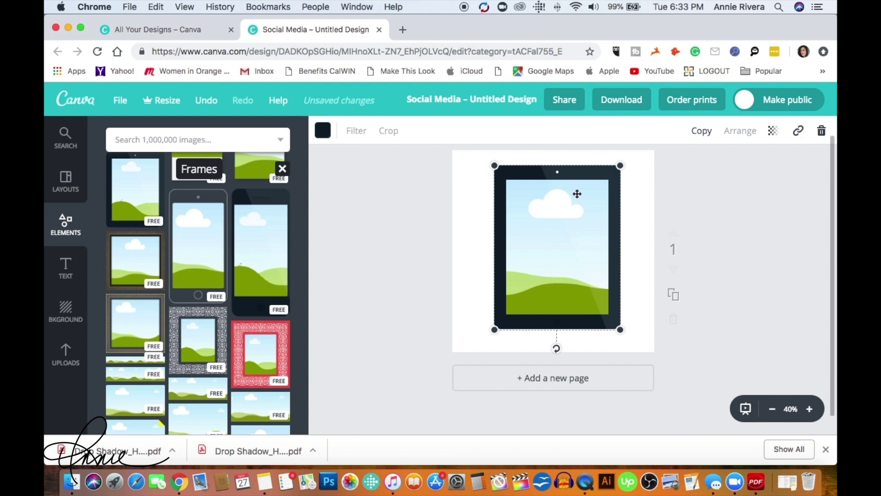
# Step: From Uploads, add the woman-on-stage photo, delete it, then drag it into the tablet frame
pyautogui.click(67, 352)
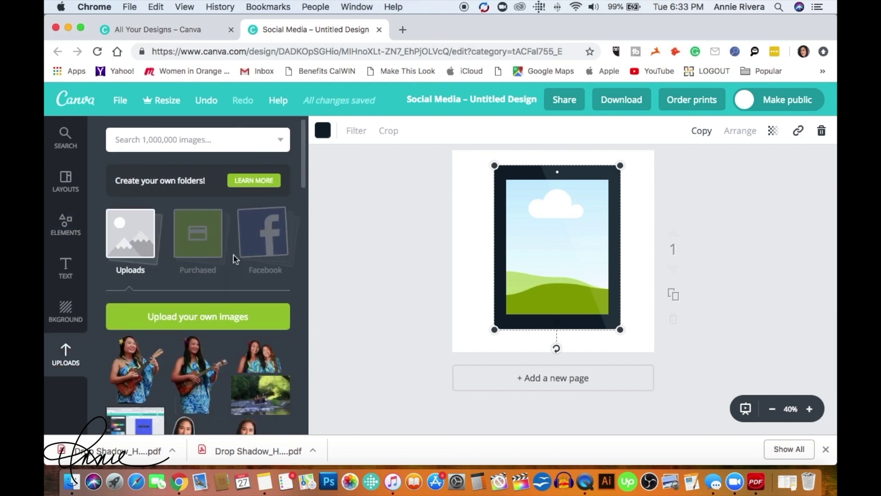
pyautogui.scroll(-5, 235, 255)
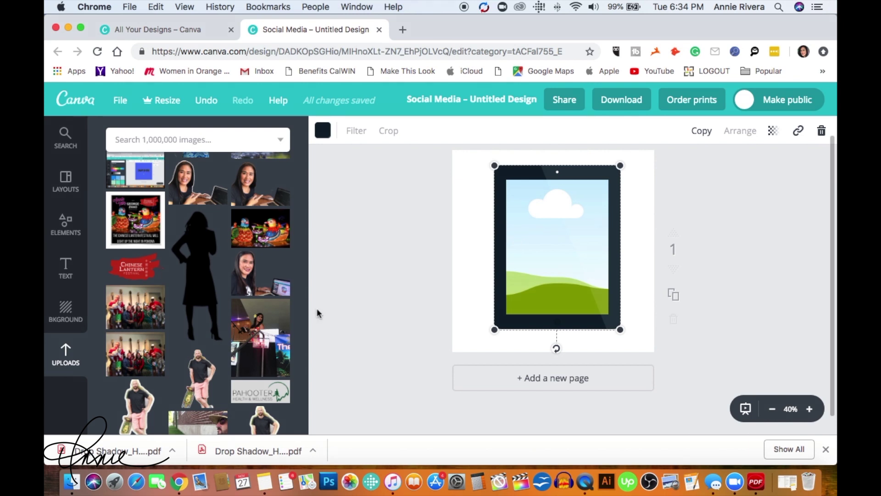
pyautogui.scroll(-1, 271, 334)
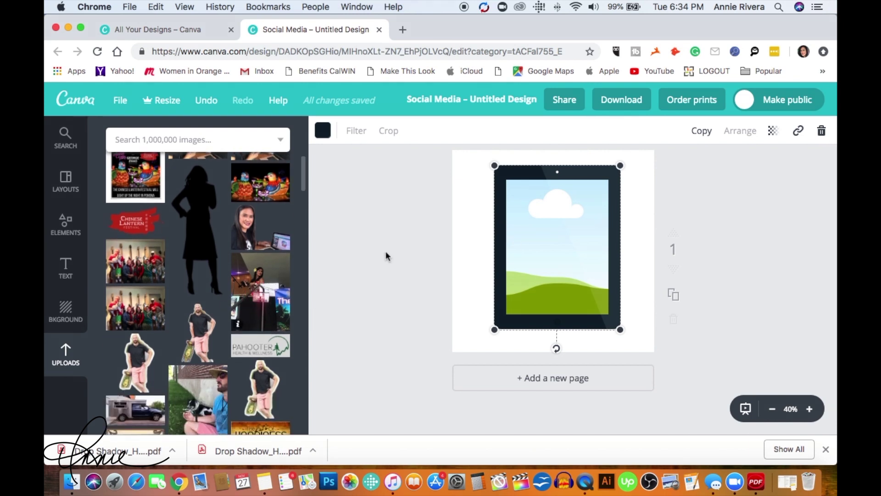
pyautogui.click(263, 287)
pyautogui.click(263, 287)
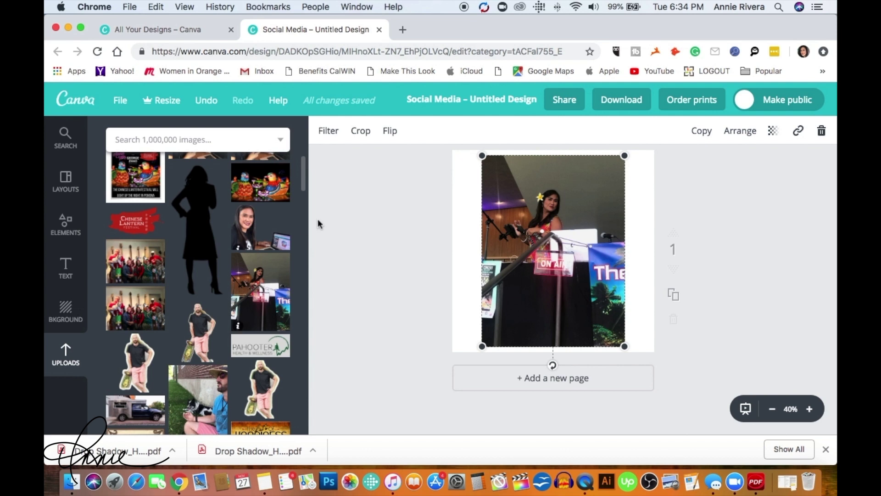
pyautogui.click(824, 131)
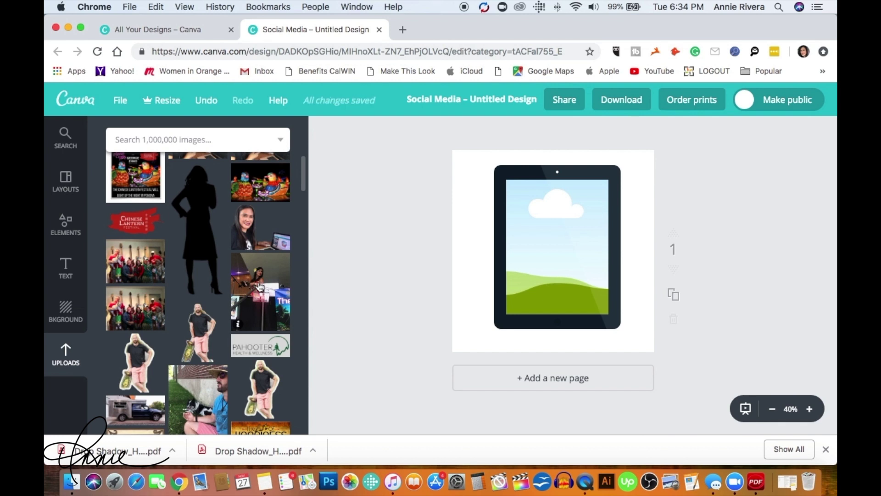
pyautogui.moveTo(258, 285); pyautogui.dragTo(561, 225)
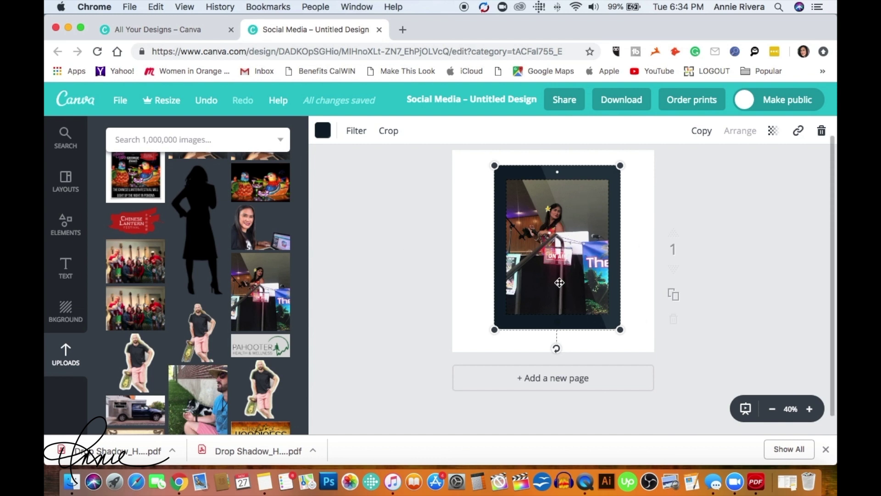
# Step: Enter crop mode on the podium photo inside the tablet frame
pyautogui.click(389, 131)
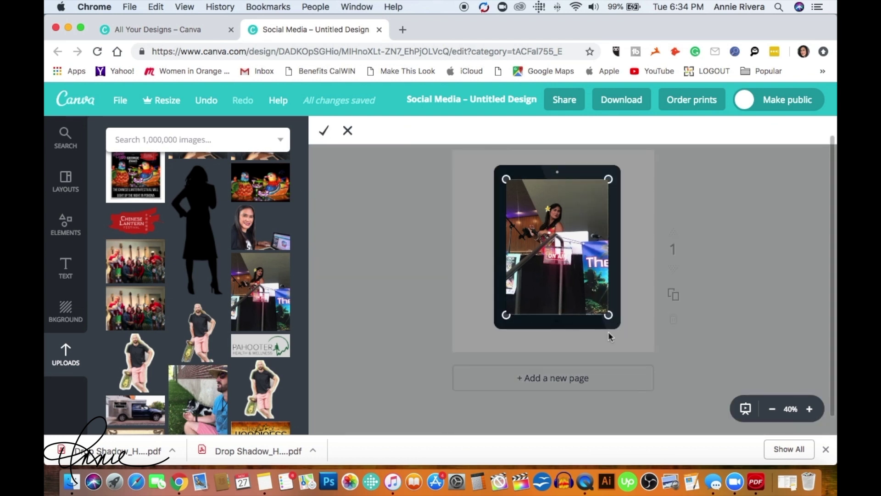
pyautogui.click(347, 131)
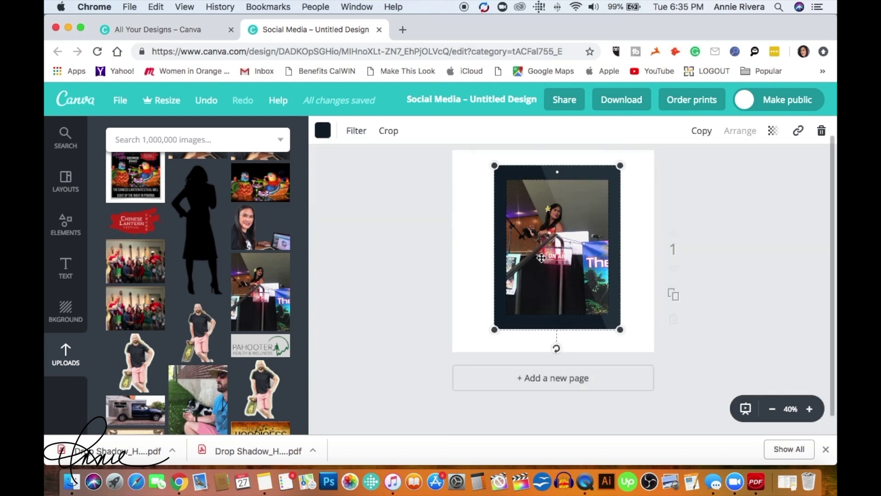
pyautogui.doubleClick(564, 238)
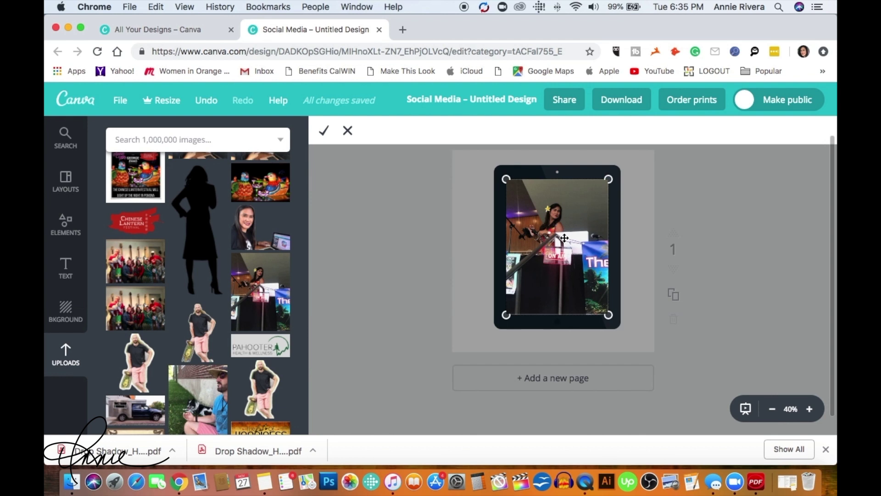
# Step: In crop mode, enlarge the podium photo and shift it right within the frame
pyautogui.moveTo(506, 316); pyautogui.dragTo(469, 365)
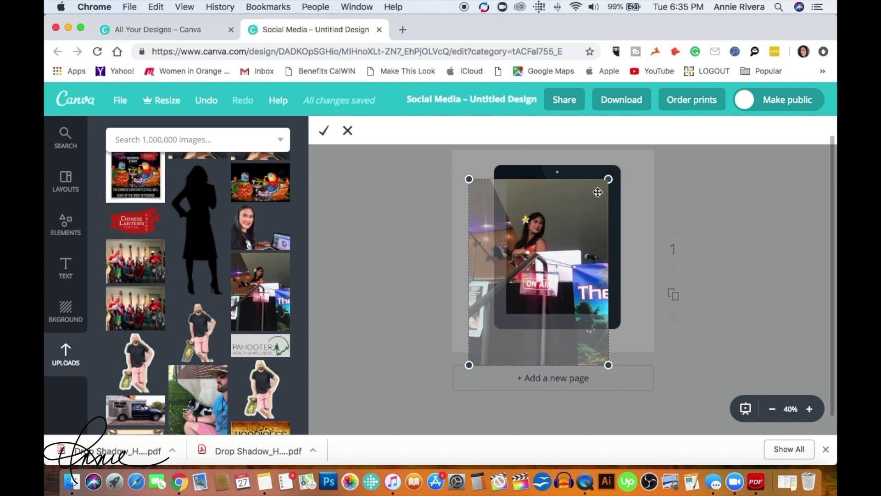
pyautogui.moveTo(609, 179); pyautogui.dragTo(668, 154)
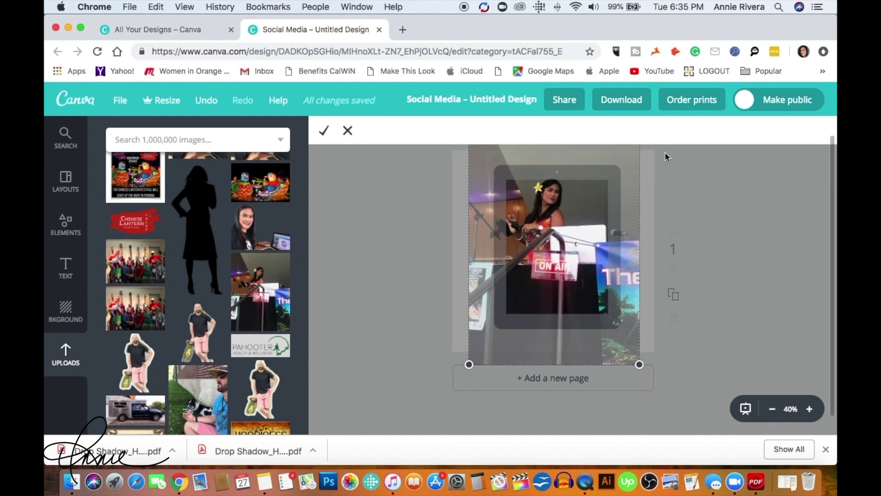
pyautogui.moveTo(550, 235); pyautogui.dragTo(566, 241)
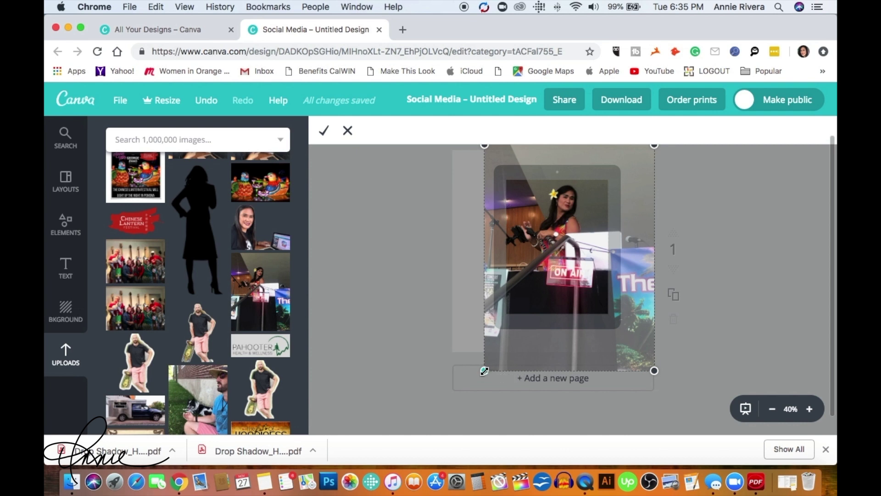
pyautogui.moveTo(484, 371); pyautogui.dragTo(477, 379)
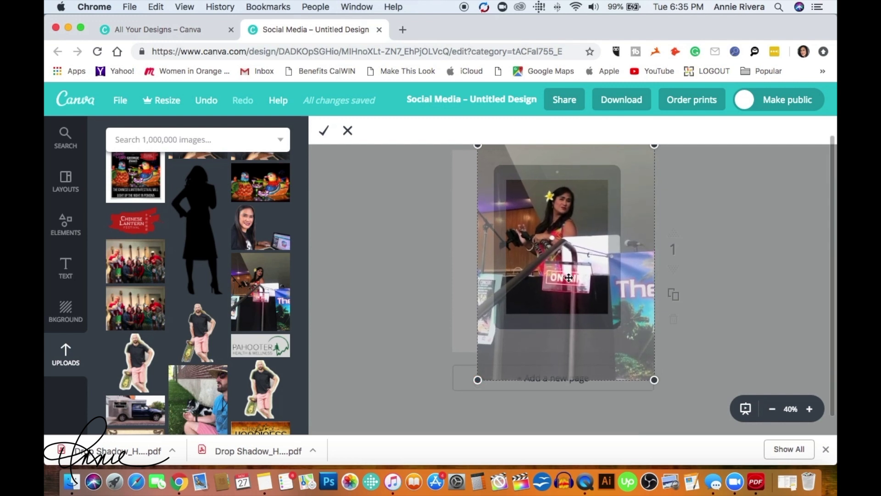
pyautogui.moveTo(569, 278); pyautogui.dragTo(577, 277)
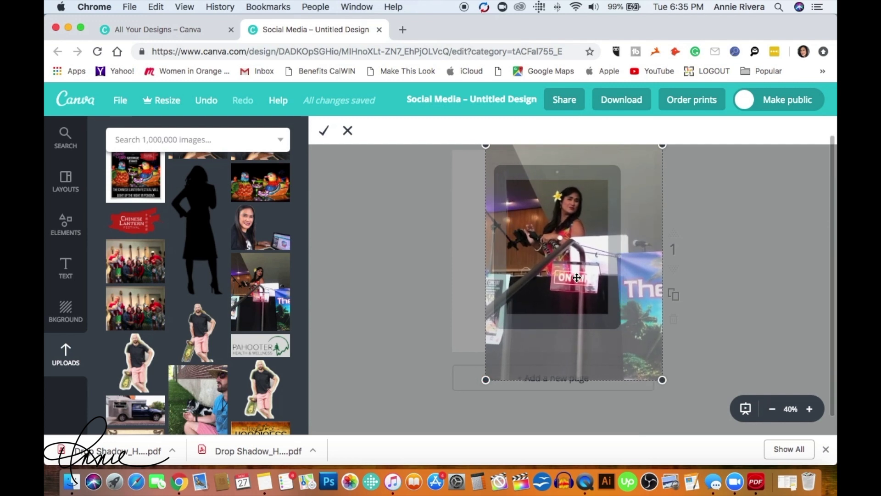
# Step: Scale the photo up further, recentre the woman, apply the crop, and tilt the frame to about 349°
pyautogui.moveTo(485, 382); pyautogui.dragTo(478, 394)
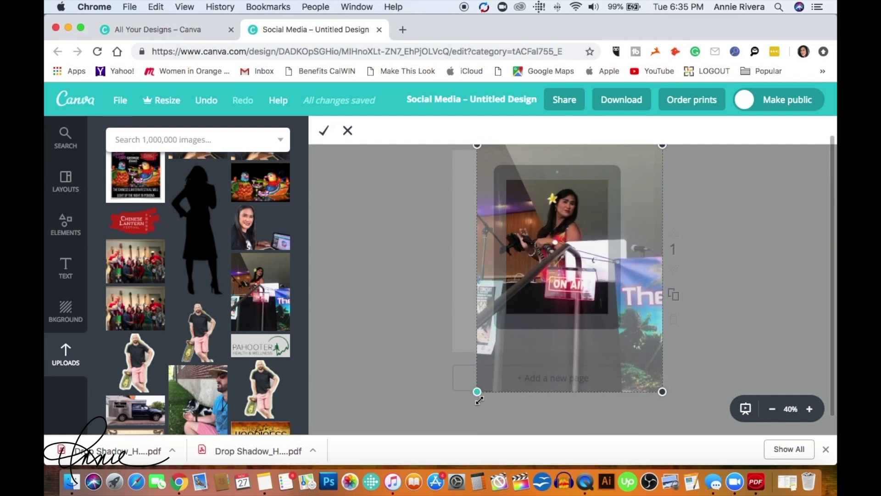
pyautogui.moveTo(593, 253); pyautogui.dragTo(599, 252)
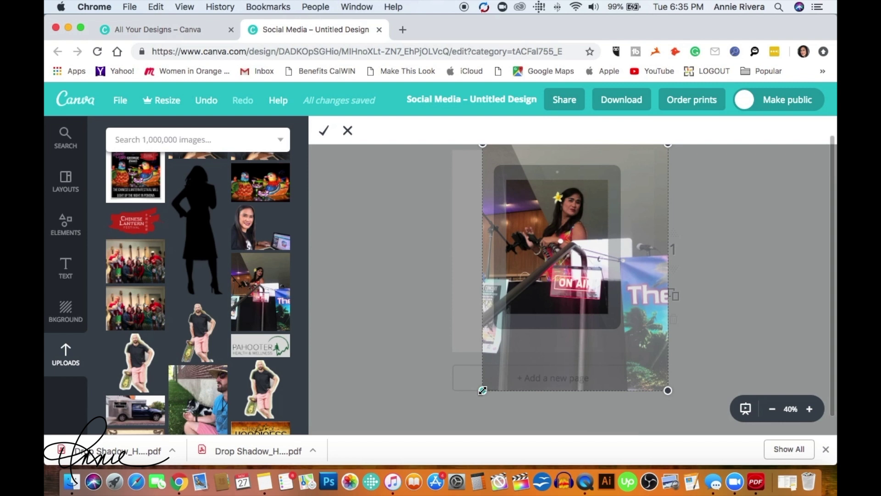
pyautogui.moveTo(482, 390); pyautogui.dragTo(479, 394)
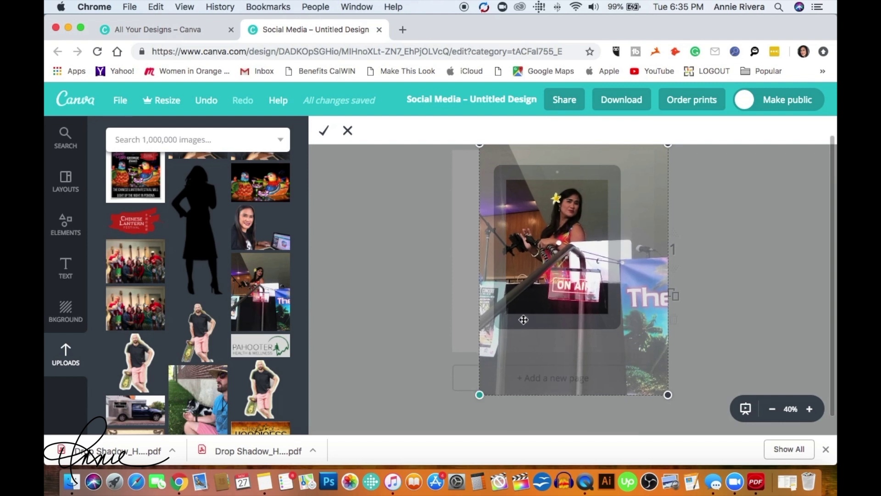
pyautogui.moveTo(553, 293); pyautogui.dragTo(555, 291)
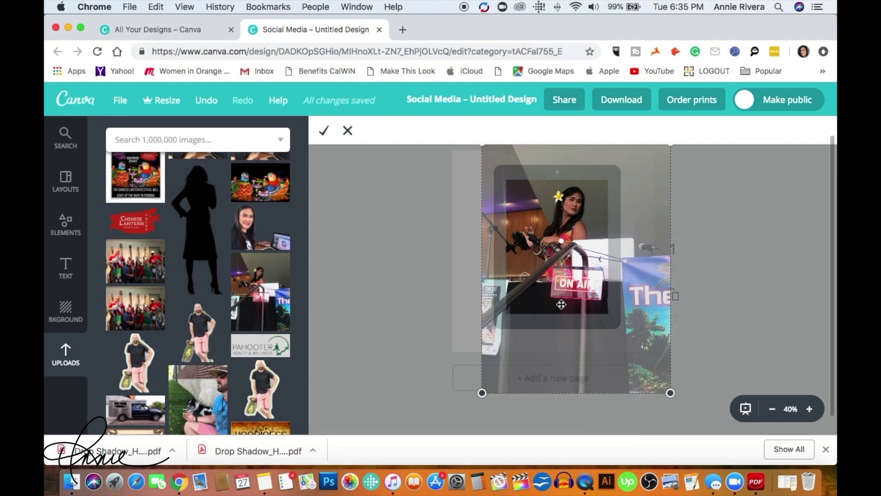
pyautogui.click(324, 133)
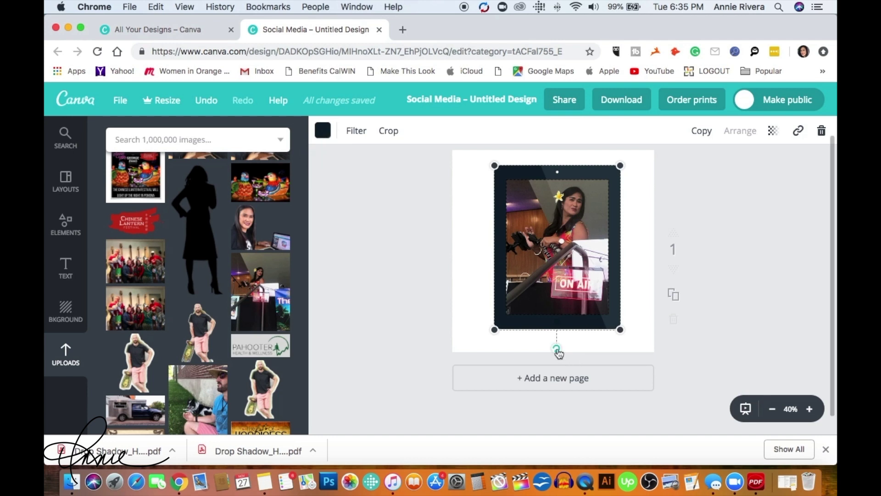
pyautogui.moveTo(557, 349); pyautogui.dragTo(570, 346)
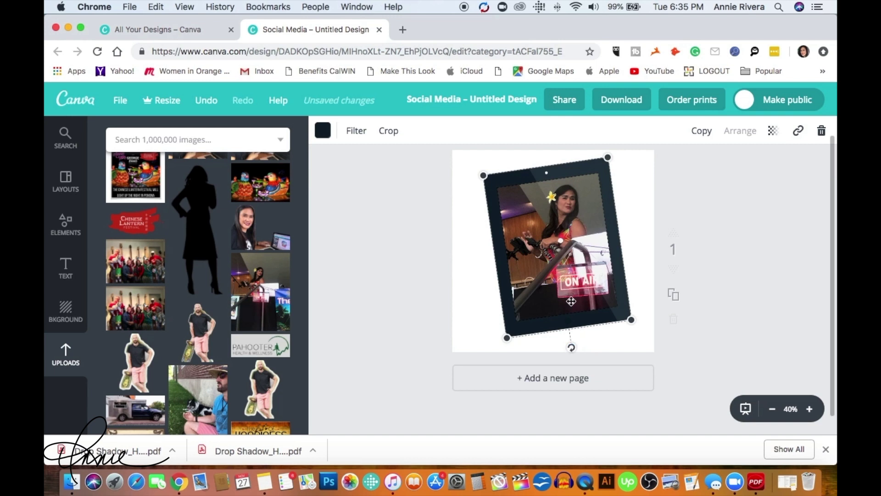
# Step: Move the tilted tablet frame to about 105, 111 and deselect it
pyautogui.moveTo(568, 266); pyautogui.dragTo(566, 266)
pyautogui.click(641, 218)
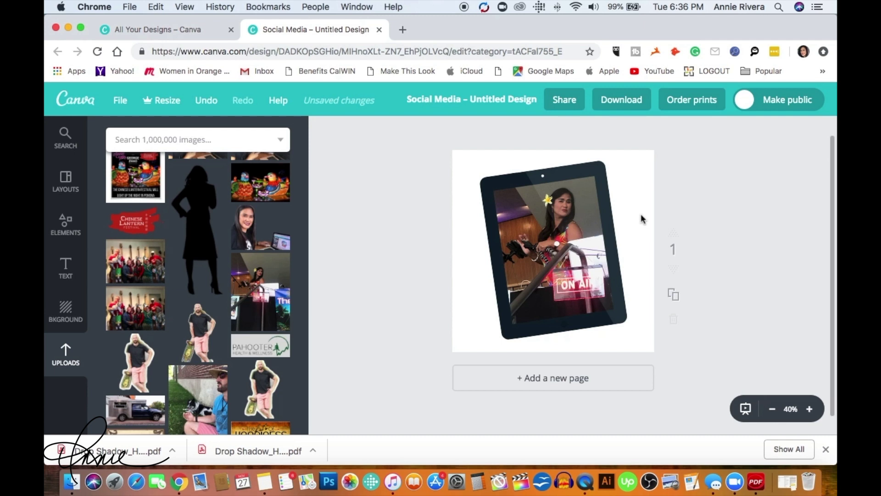
pyautogui.press('ctrl+super+Escape')
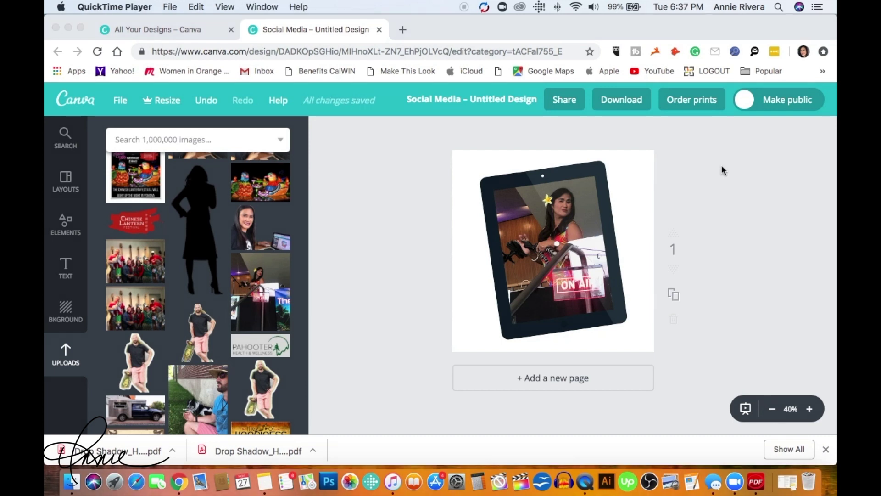
pyautogui.click(565, 223)
# Step: Delete the whole tablet-framed photo using the trash icon's Delete element option
pyautogui.click(592, 221)
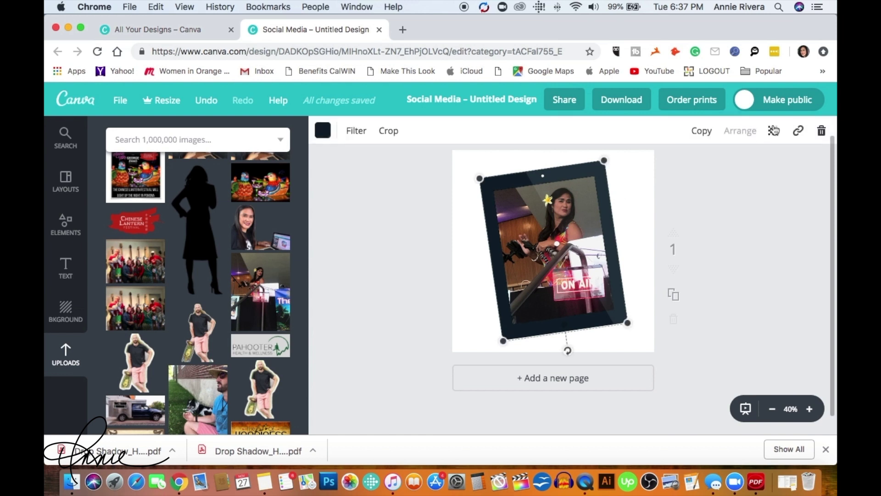
pyautogui.click(823, 132)
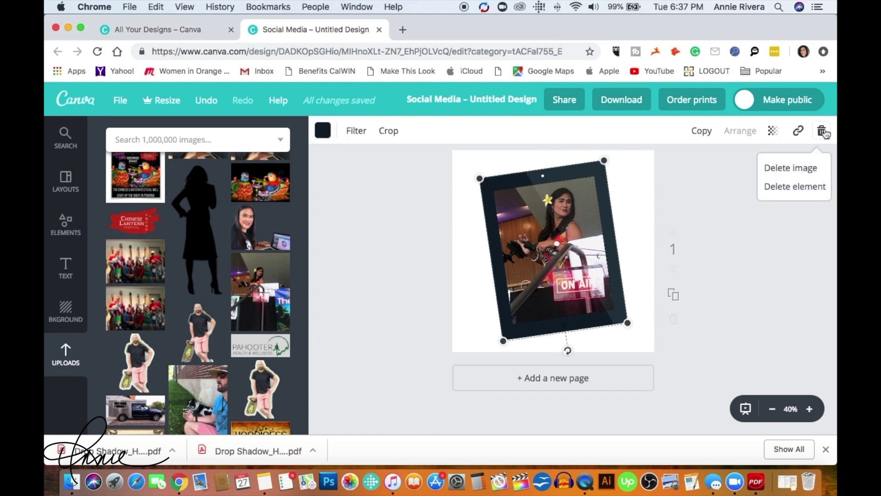
pyautogui.click(801, 187)
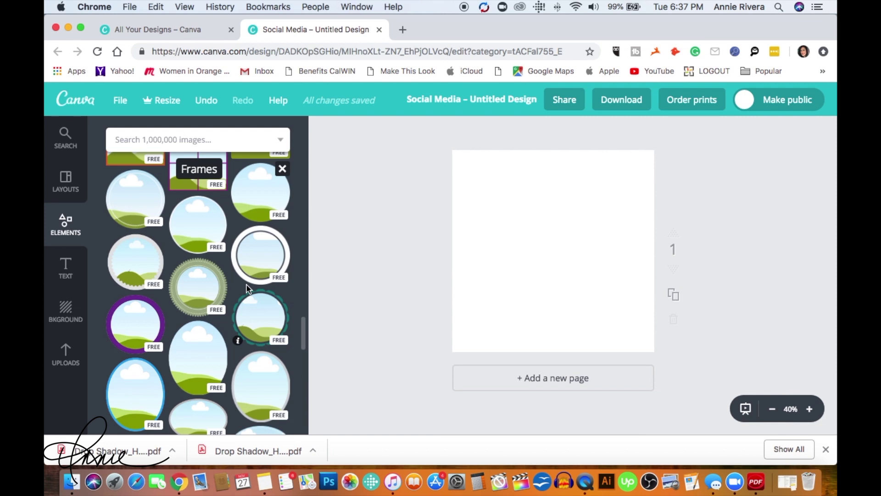
# Step: Scroll Frames to the oval frames and add the blue-bordered oval to the page
pyautogui.scroll(3, 247, 289)
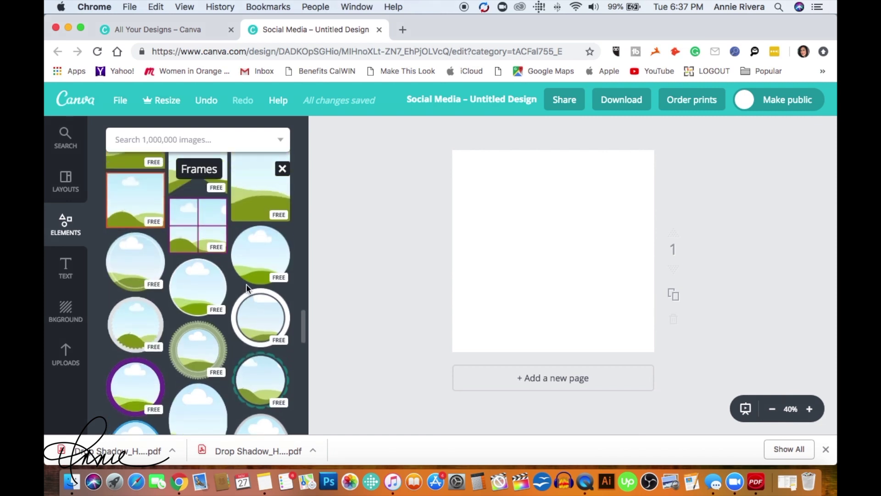
pyautogui.scroll(-2, 247, 289)
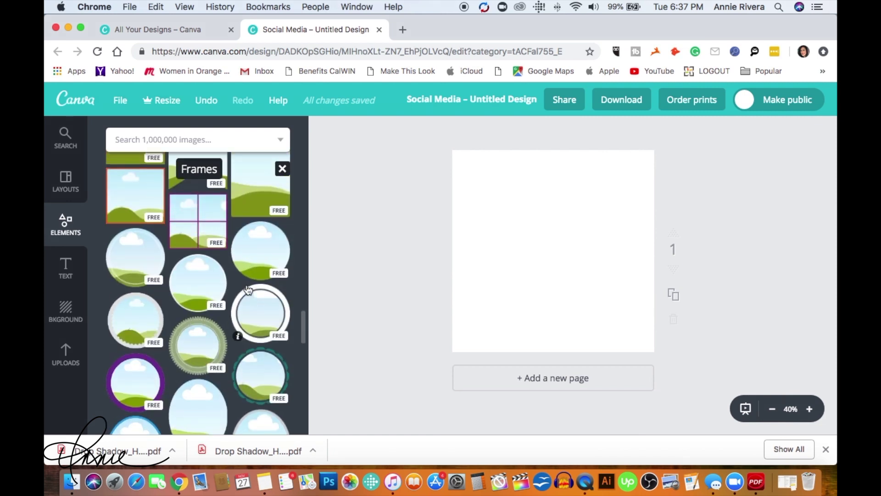
pyautogui.scroll(-2, 248, 289)
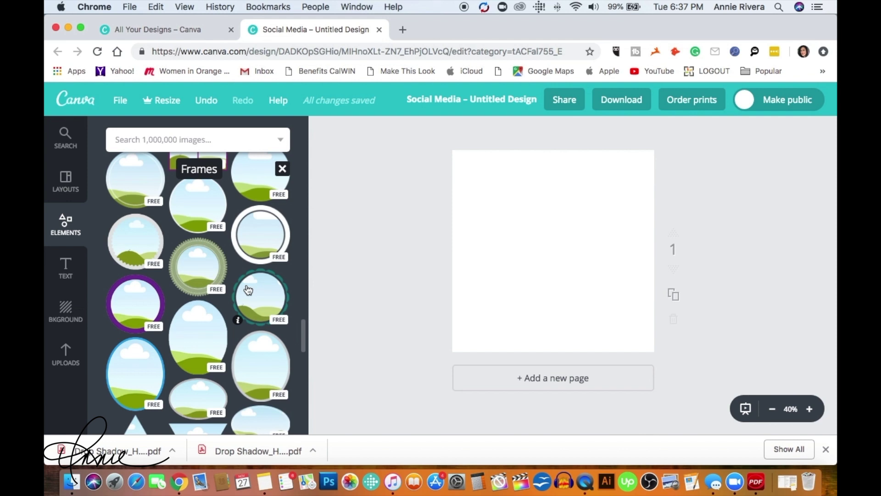
pyautogui.scroll(-1, 248, 290)
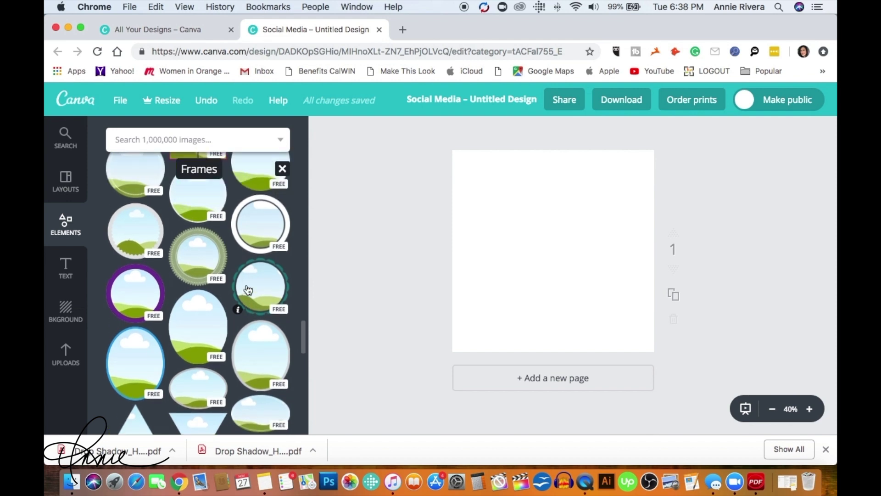
pyautogui.scroll(-4, 248, 289)
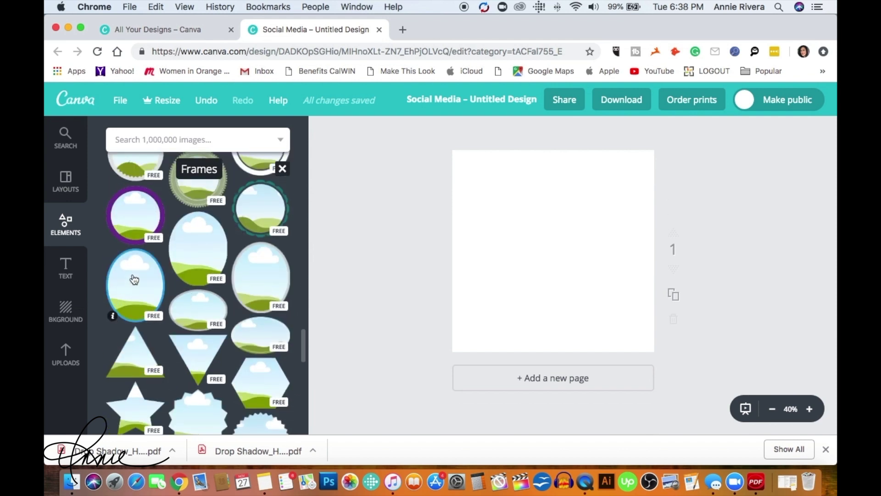
pyautogui.click(131, 284)
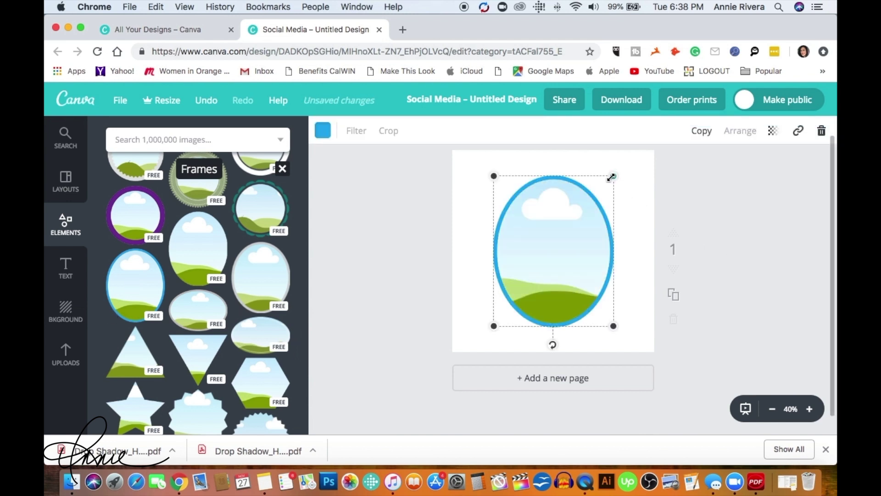
# Step: Enlarge the blue oval frame to about 580 × 723 so it fills most of the page
pyautogui.moveTo(612, 177); pyautogui.dragTo(627, 162)
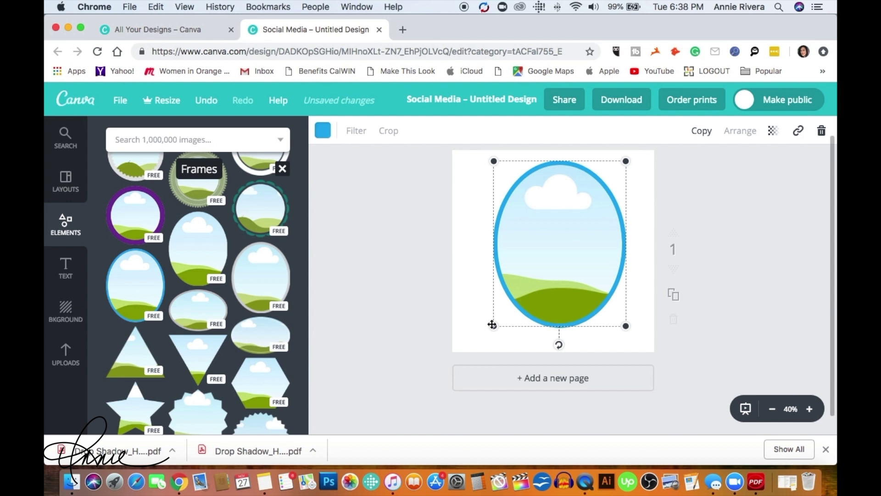
pyautogui.moveTo(492, 324); pyautogui.dragTo(486, 341)
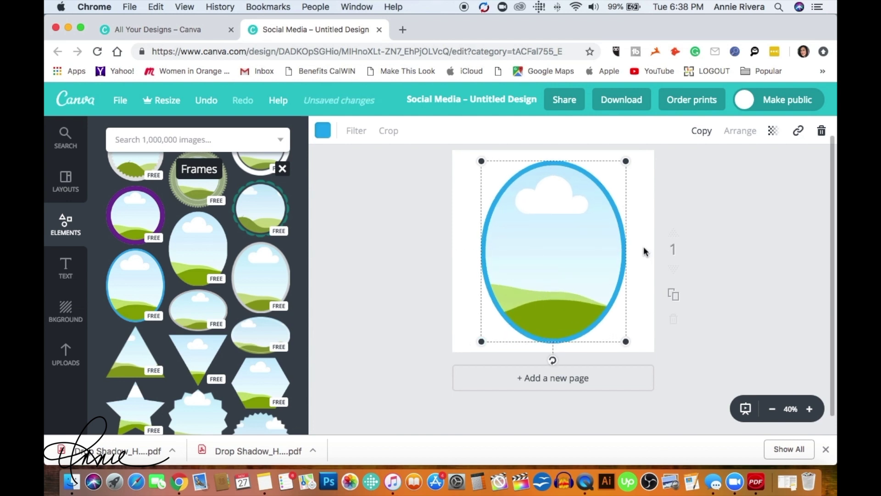
pyautogui.click(644, 251)
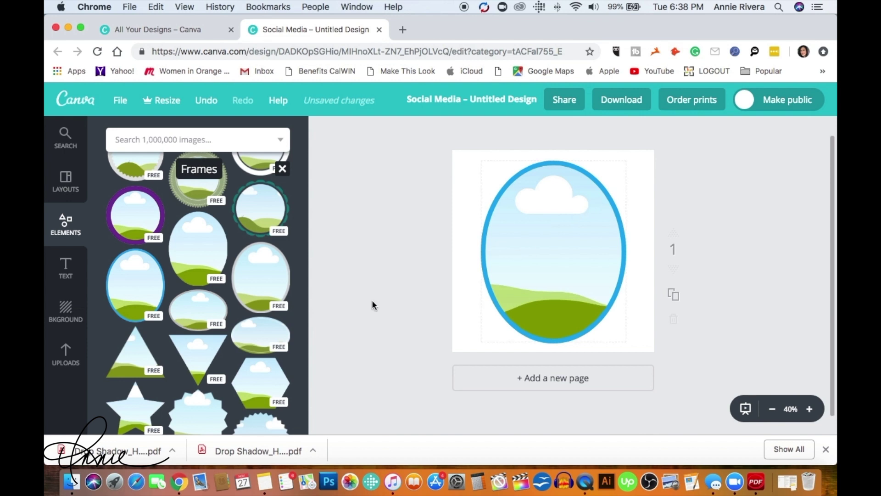
pyautogui.click(67, 354)
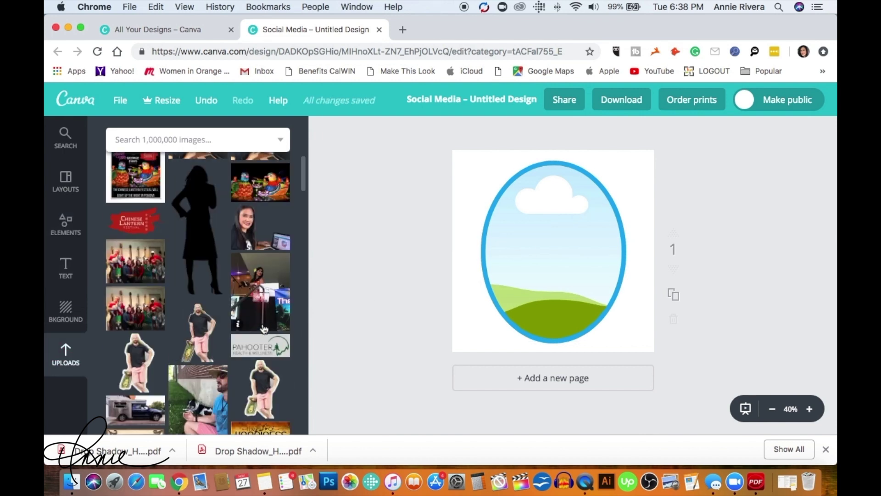
# Step: Add the beach-street photo, delete the loose copy, then drag it into the blue oval frame
pyautogui.scroll(-5, 261, 191)
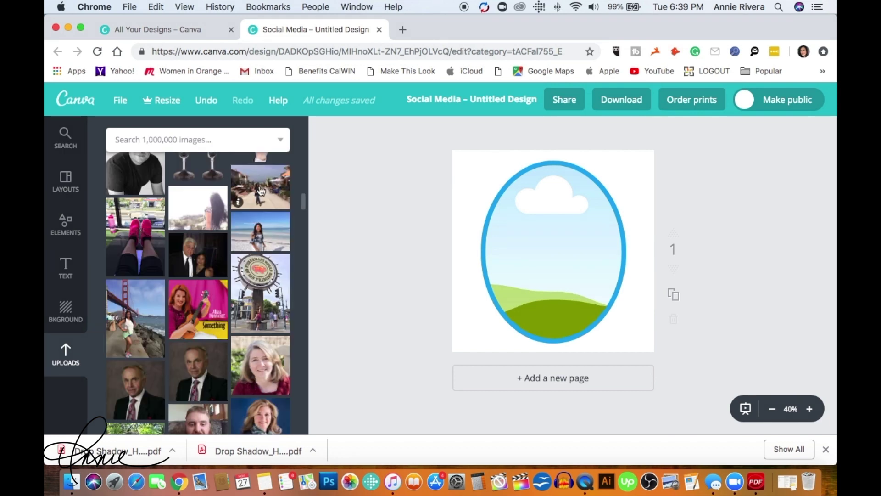
pyautogui.click(261, 190)
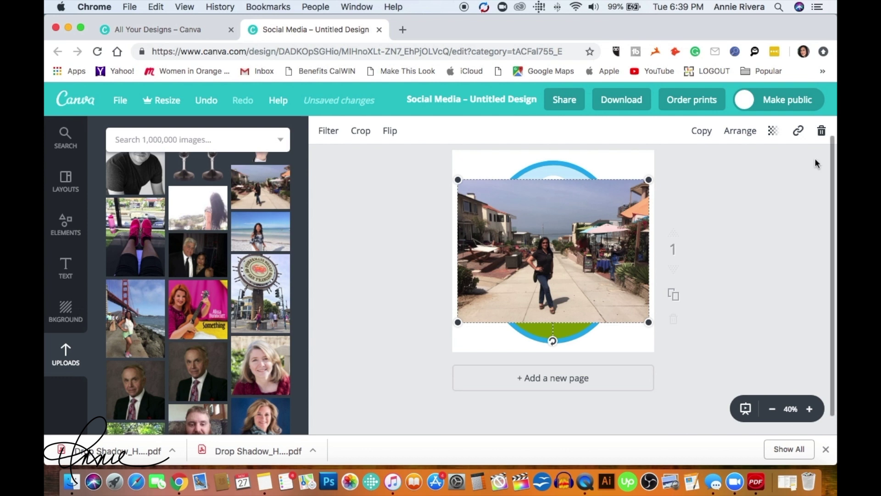
pyautogui.click(821, 132)
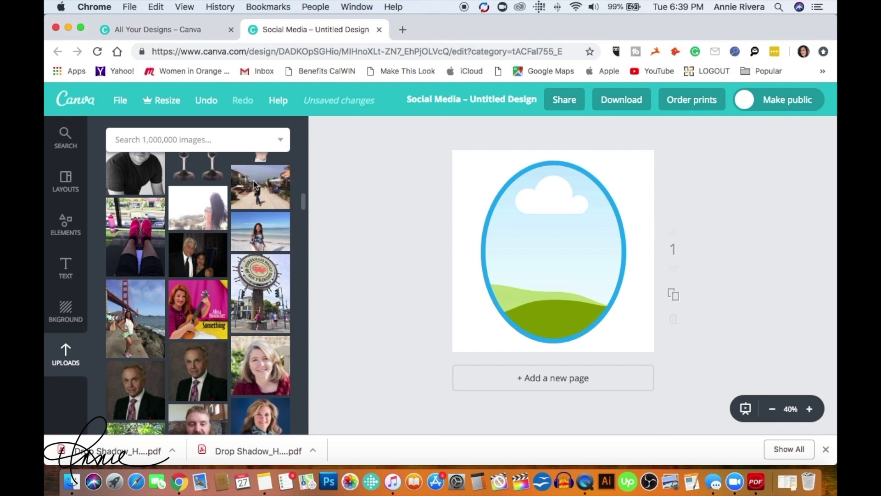
pyautogui.moveTo(262, 188); pyautogui.dragTo(553, 228)
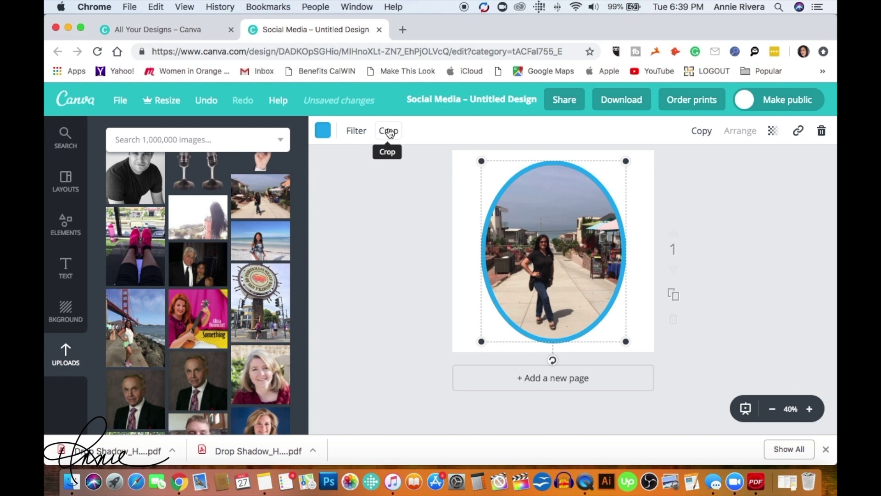
# Step: Re-crop the street photo larger inside the blue oval, centring the woman, and apply it
pyautogui.doubleClick(549, 255)
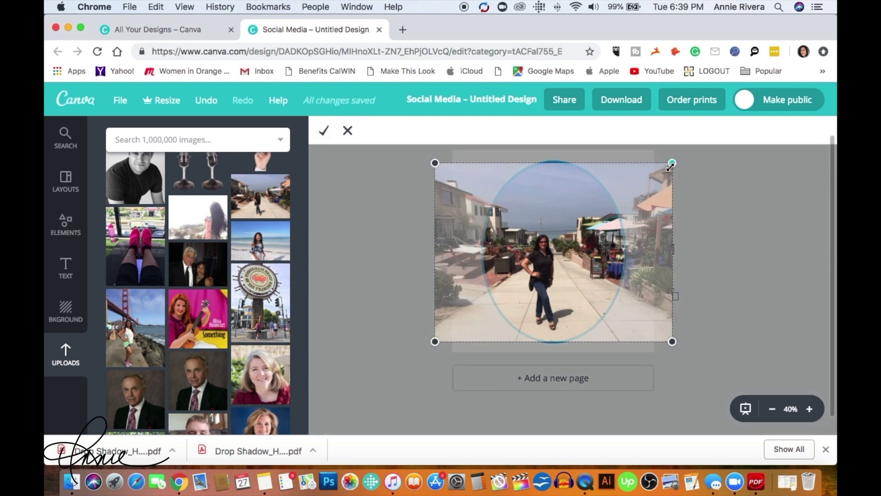
pyautogui.moveTo(671, 166); pyautogui.dragTo(716, 146)
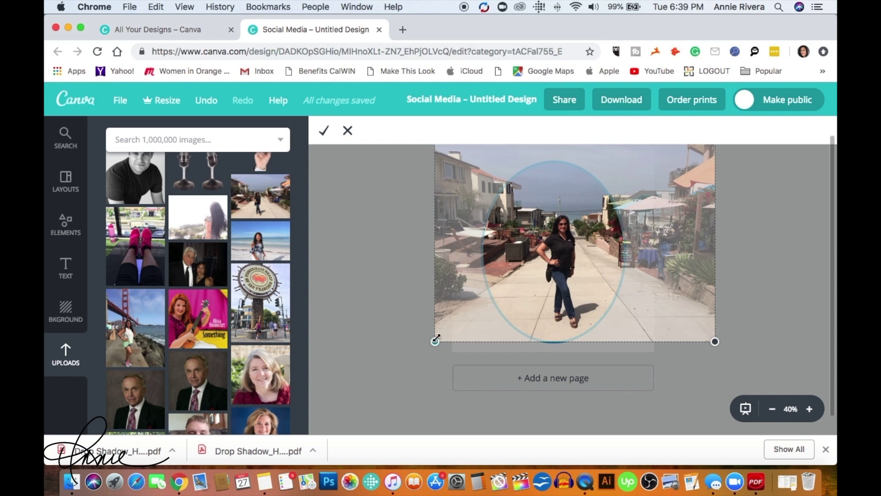
pyautogui.moveTo(435, 340); pyautogui.dragTo(418, 378)
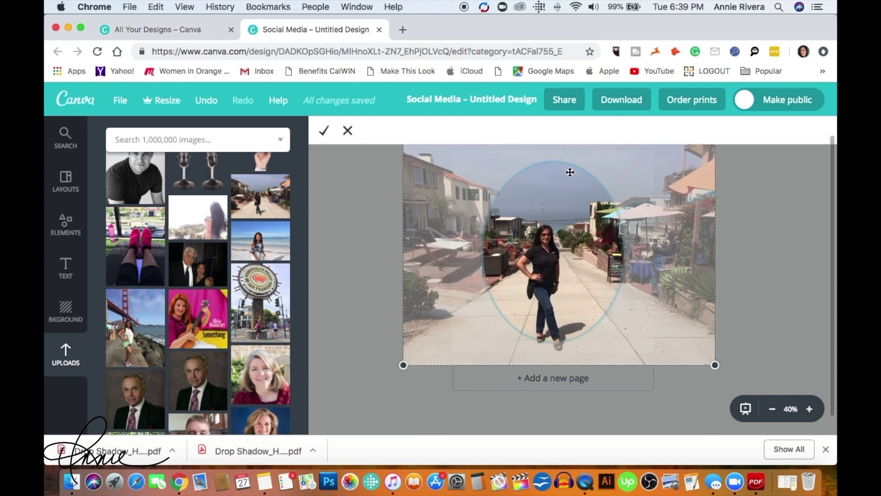
pyautogui.moveTo(549, 271); pyautogui.dragTo(552, 243)
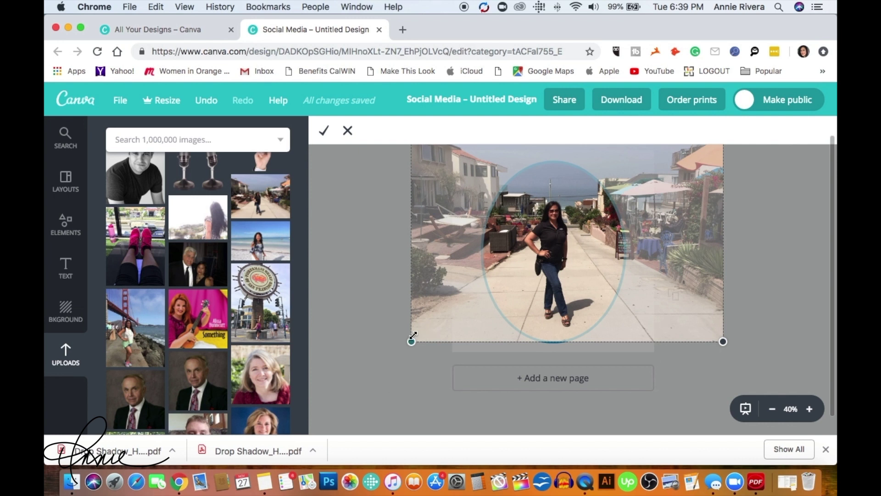
pyautogui.moveTo(411, 342); pyautogui.dragTo(393, 355)
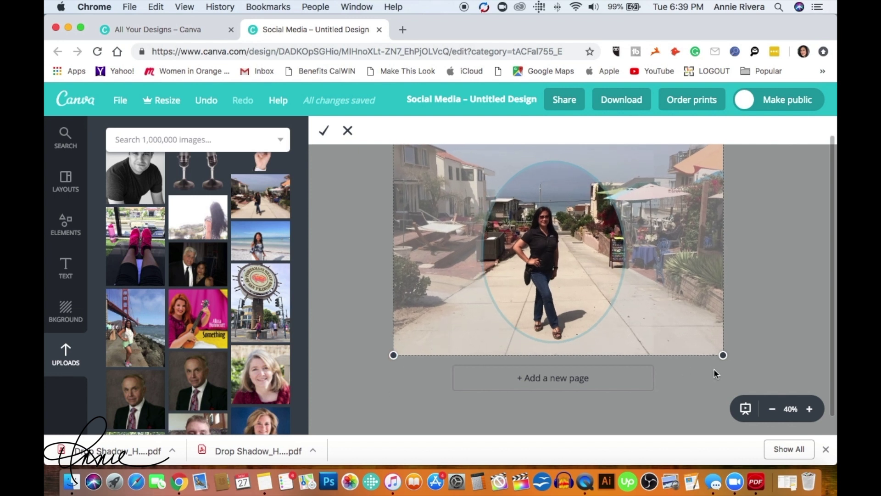
pyautogui.moveTo(723, 355); pyautogui.dragTo(733, 362)
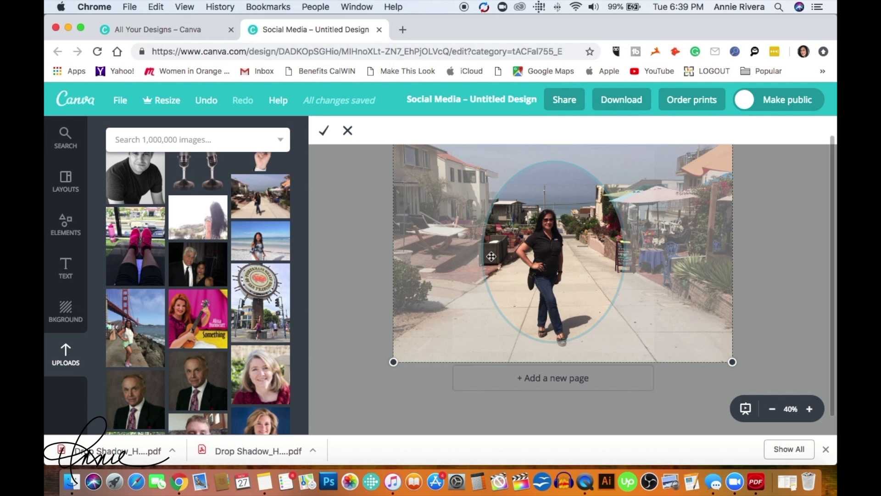
pyautogui.moveTo(549, 261); pyautogui.dragTo(556, 242)
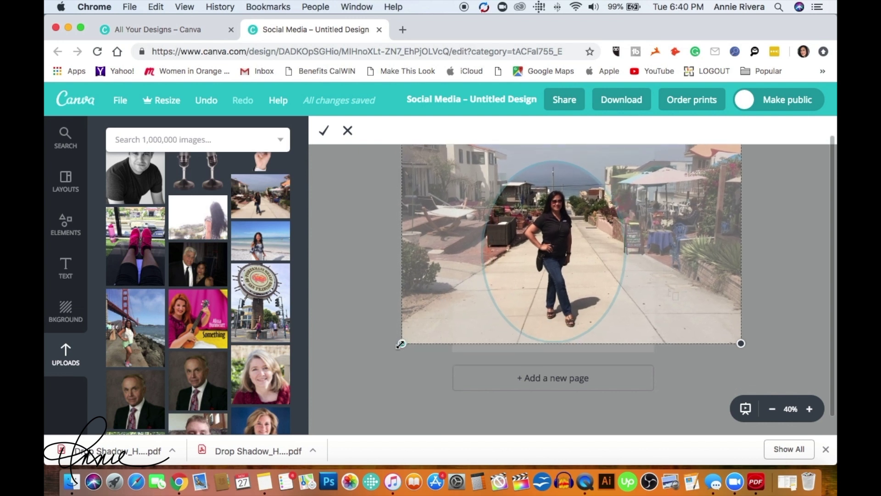
pyautogui.moveTo(401, 344); pyautogui.dragTo(390, 353)
pyautogui.moveTo(551, 262); pyautogui.dragTo(560, 252)
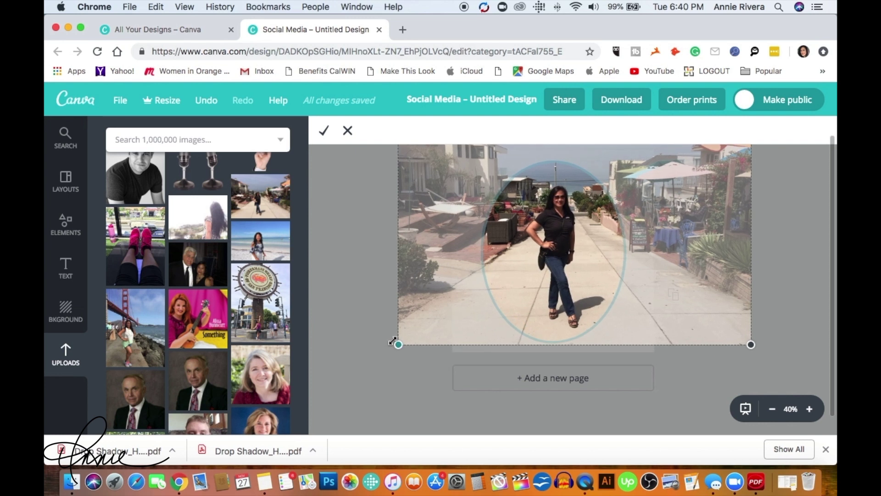
pyautogui.moveTo(396, 344); pyautogui.dragTo(388, 351)
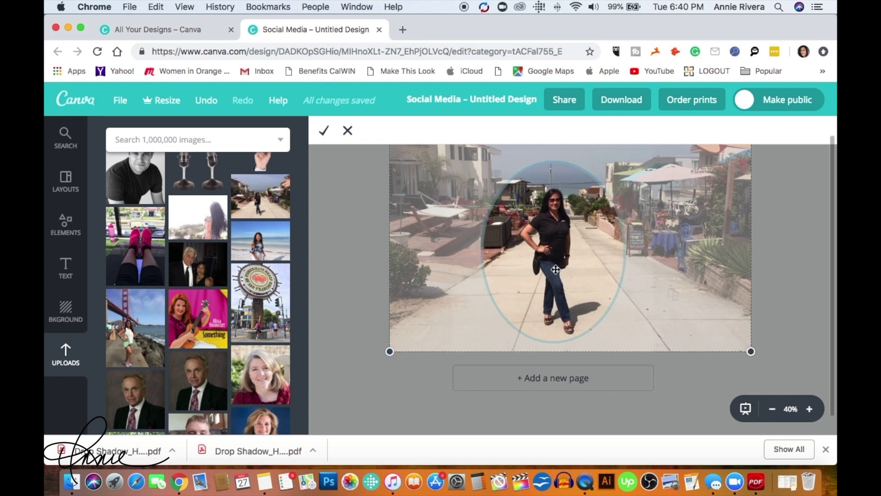
pyautogui.moveTo(556, 269); pyautogui.dragTo(555, 267)
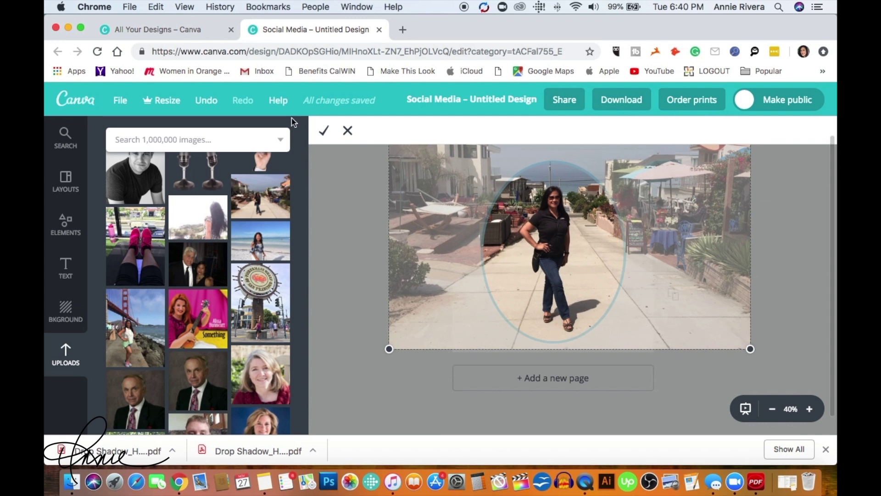
pyautogui.click(324, 131)
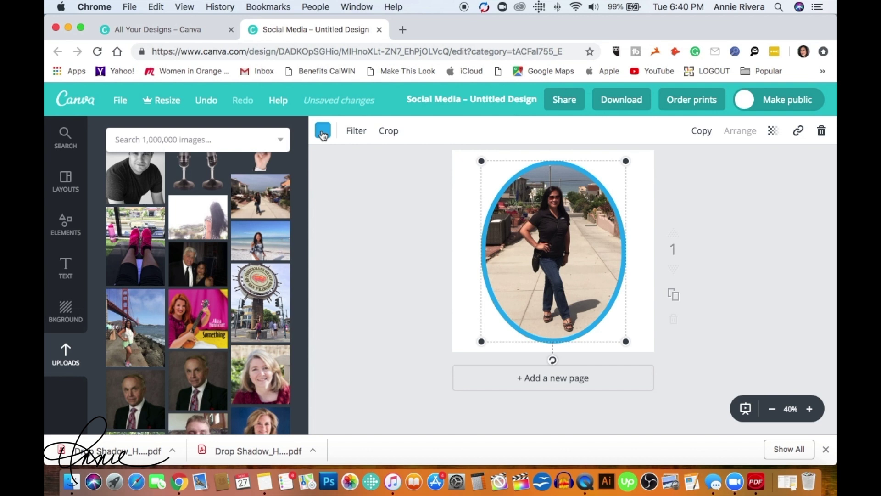